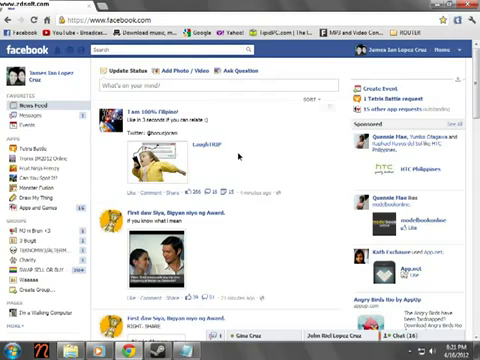
{"action": "scroll", "coordinate": [238, 155], "scroll_direction": "down", "scroll_amount": 5}
{"action": "scroll", "coordinate": [238, 155], "scroll_direction": "down", "scroll_amount": 5}
{"action": "scroll", "coordinate": [238, 155], "scroll_direction": "up", "scroll_amount": 2}
{"action": "scroll", "coordinate": [238, 155], "scroll_direction": "up", "scroll_amount": 3}
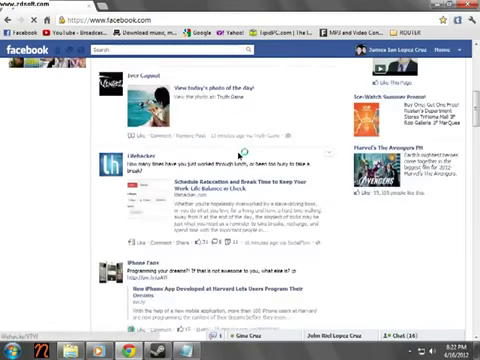
{"action": "scroll", "coordinate": [240, 155], "scroll_direction": "up", "scroll_amount": 1}
{"action": "scroll", "coordinate": [240, 155], "scroll_direction": "down", "scroll_amount": 6}
{"action": "scroll", "coordinate": [240, 155], "scroll_direction": "down", "scroll_amount": 3}
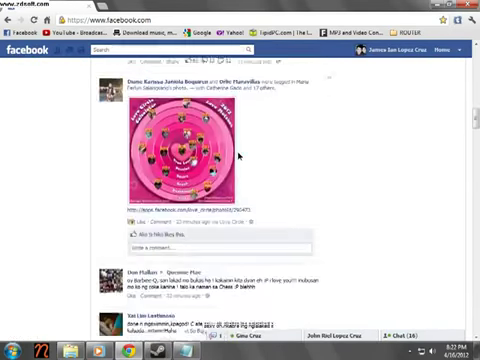
{"action": "scroll", "coordinate": [238, 155], "scroll_direction": "up", "scroll_amount": 1}
{"action": "scroll", "coordinate": [238, 155], "scroll_direction": "up", "scroll_amount": 4}
{"action": "scroll", "coordinate": [238, 155], "scroll_direction": "up", "scroll_amount": 5}
{"action": "scroll", "coordinate": [238, 155], "scroll_direction": "up", "scroll_amount": 5}
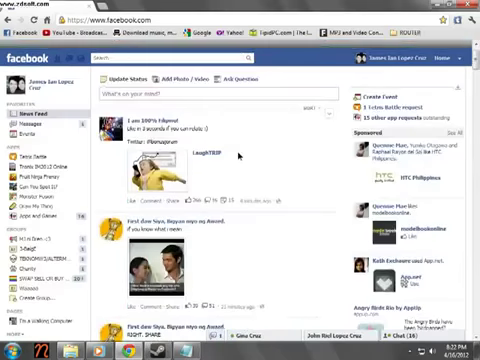
{"action": "scroll", "coordinate": [238, 155], "scroll_direction": "down", "scroll_amount": 8}
{"action": "scroll", "coordinate": [238, 155], "scroll_direction": "down", "scroll_amount": 1}
{"action": "scroll", "coordinate": [238, 155], "scroll_direction": "up", "scroll_amount": 3}
{"action": "scroll", "coordinate": [238, 155], "scroll_direction": "up", "scroll_amount": 2}
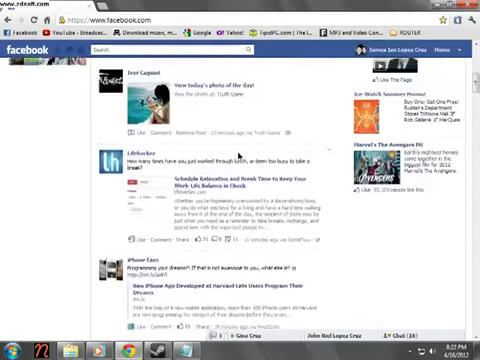
{"action": "scroll", "coordinate": [238, 155], "scroll_direction": "up", "scroll_amount": 2}
{"action": "scroll", "coordinate": [238, 155], "scroll_direction": "down", "scroll_amount": 8}
{"action": "scroll", "coordinate": [238, 155], "scroll_direction": "up", "scroll_amount": 1}
{"action": "scroll", "coordinate": [238, 155], "scroll_direction": "up", "scroll_amount": 7}
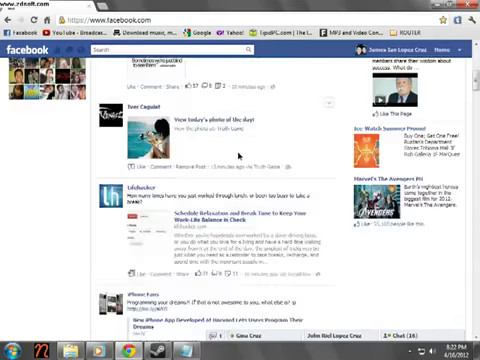
{"action": "scroll", "coordinate": [238, 155], "scroll_direction": "up", "scroll_amount": 1}
{"action": "scroll", "coordinate": [238, 155], "scroll_direction": "up", "scroll_amount": 1}
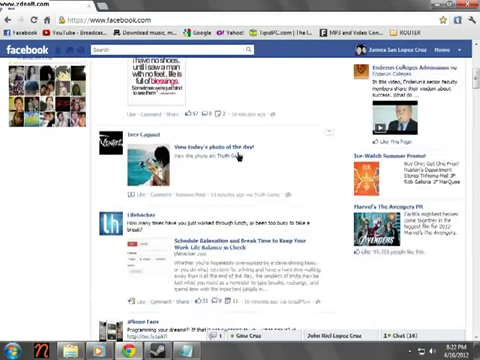
{"action": "scroll", "coordinate": [238, 155], "scroll_direction": "up", "scroll_amount": 3}
{"action": "scroll", "coordinate": [238, 155], "scroll_direction": "up", "scroll_amount": 3}
{"action": "scroll", "coordinate": [238, 155], "scroll_direction": "down", "scroll_amount": 2}
{"action": "scroll", "coordinate": [216, 121], "scroll_direction": "up", "scroll_amount": 4}
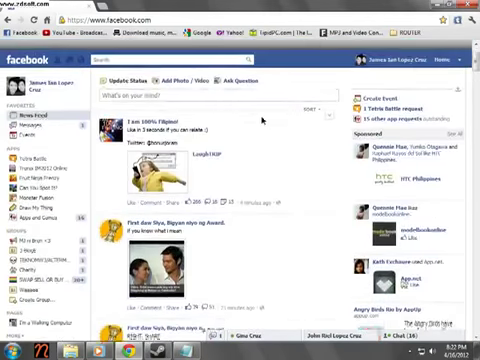
Open your own Facebook profile from the top bar to view its Timeline layout.
{"action": "left_click", "coordinate": [398, 50]}
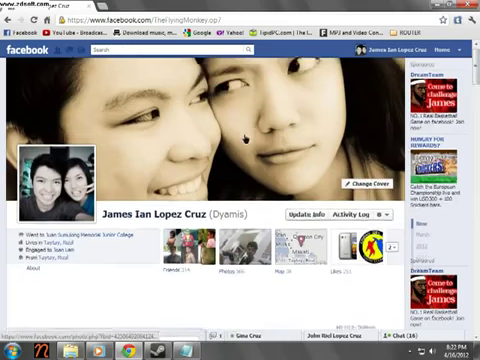
{"action": "scroll", "coordinate": [230, 130], "scroll_direction": "down", "scroll_amount": 3}
{"action": "scroll", "coordinate": [186, 168], "scroll_direction": "down", "scroll_amount": 4}
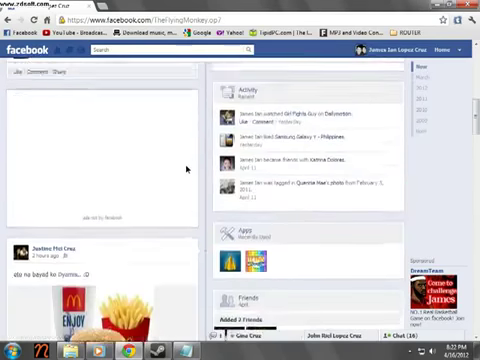
{"action": "scroll", "coordinate": [186, 168], "scroll_direction": "up", "scroll_amount": 4}
{"action": "scroll", "coordinate": [186, 168], "scroll_direction": "up", "scroll_amount": 4}
Load timelineremove.com in a new blank tab and reach its download section.
{"action": "left_click", "coordinate": [104, 7]}
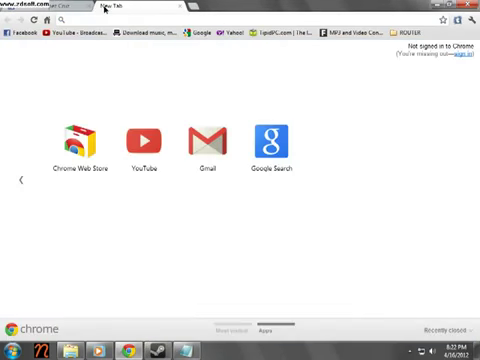
{"action": "type", "text": "tim"}
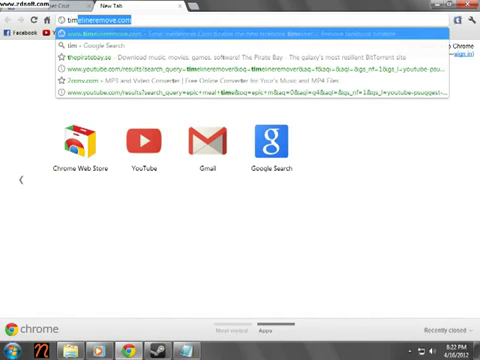
{"action": "type", "text": "e"}
{"action": "key", "text": "Return"}
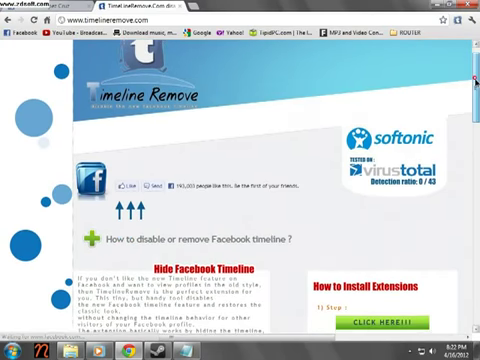
{"action": "left_click_drag", "start_coordinate": [474, 80], "coordinate": [472, 208]}
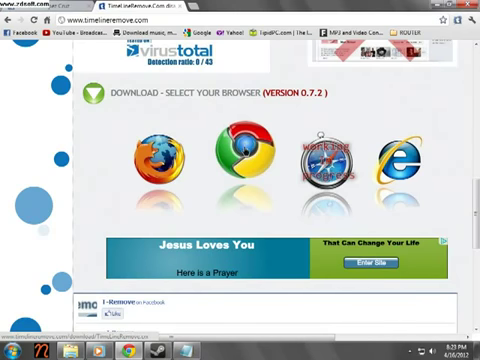
Download the Chrome version of TimelineRemove and confirm adding the extension.
{"action": "left_click", "coordinate": [245, 150]}
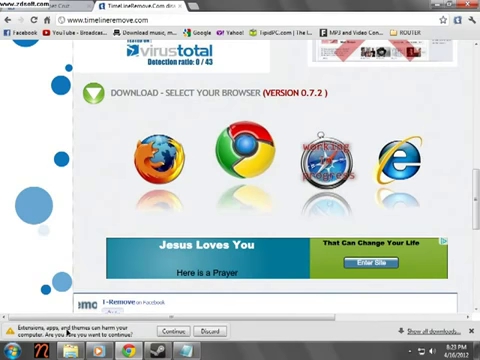
{"action": "left_click", "coordinate": [172, 331]}
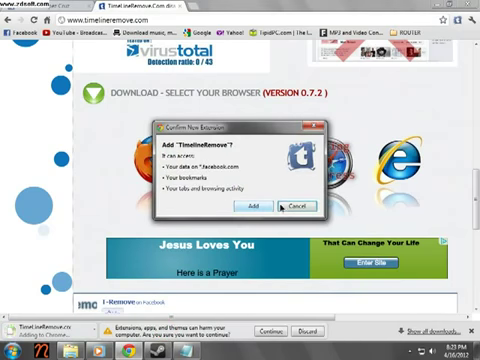
{"action": "left_click", "coordinate": [288, 207]}
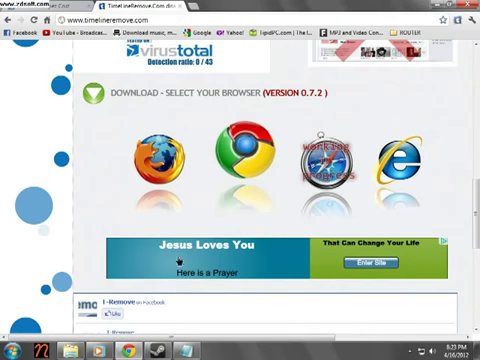
Switch TimelineRemove on from its toolbar popup, then go back to the Facebook profile tab.
{"action": "left_click", "coordinate": [80, 6]}
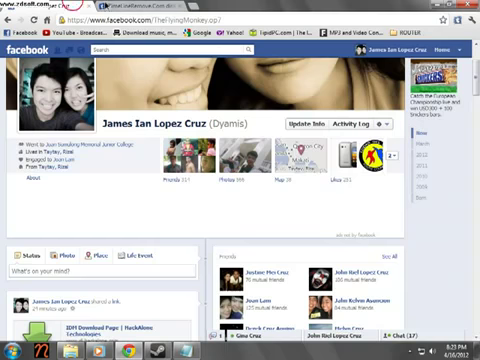
{"action": "scroll", "coordinate": [240, 180], "scroll_direction": "up", "scroll_amount": 3}
{"action": "left_click", "coordinate": [140, 6]}
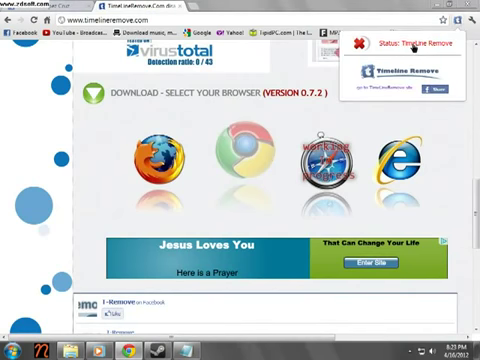
{"action": "left_click", "coordinate": [409, 43]}
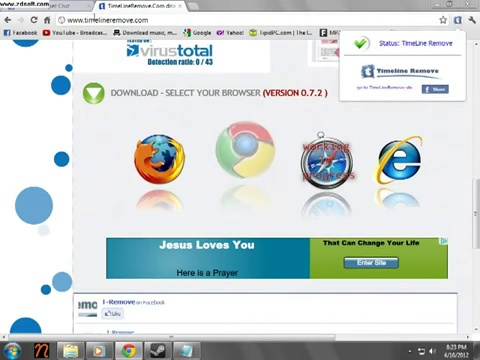
{"action": "left_click", "coordinate": [40, 6]}
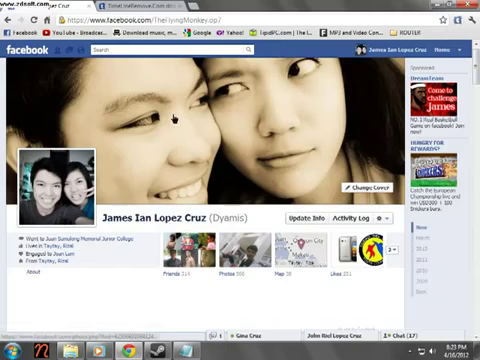
Reload the profile with F5, confirm the classic Wall layout, and open a friend's profile.
{"action": "key", "text": "F5"}
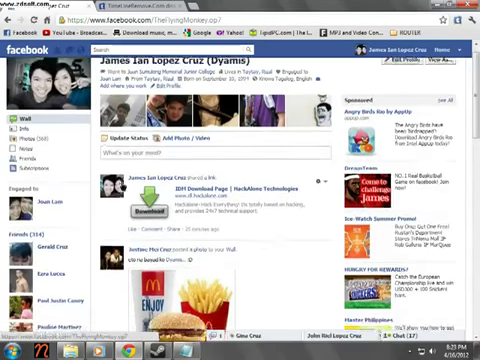
{"action": "scroll", "coordinate": [125, 183], "scroll_direction": "down", "scroll_amount": 3}
{"action": "scroll", "coordinate": [130, 175], "scroll_direction": "up", "scroll_amount": 3}
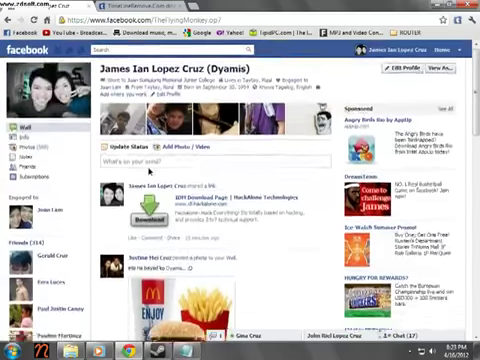
{"action": "scroll", "coordinate": [150, 172], "scroll_direction": "down", "scroll_amount": 10}
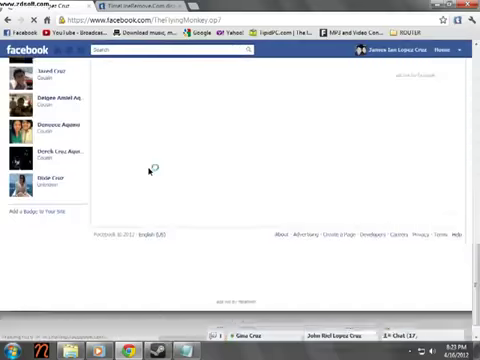
{"action": "scroll", "coordinate": [150, 172], "scroll_direction": "up", "scroll_amount": 5}
{"action": "scroll", "coordinate": [148, 172], "scroll_direction": "up", "scroll_amount": 8}
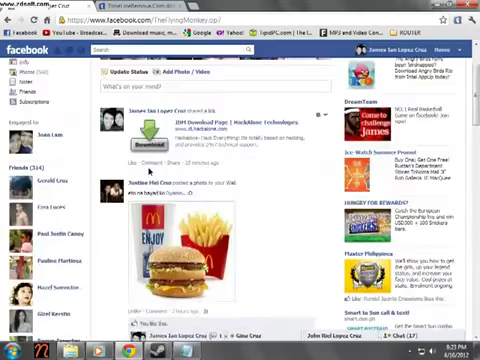
{"action": "scroll", "coordinate": [140, 160], "scroll_direction": "up", "scroll_amount": 4}
{"action": "scroll", "coordinate": [243, 164], "scroll_direction": "down", "scroll_amount": 3}
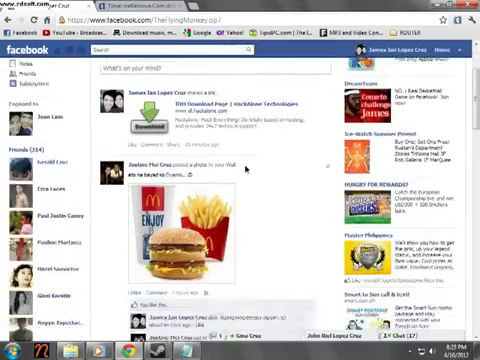
{"action": "scroll", "coordinate": [260, 160], "scroll_direction": "up", "scroll_amount": 3}
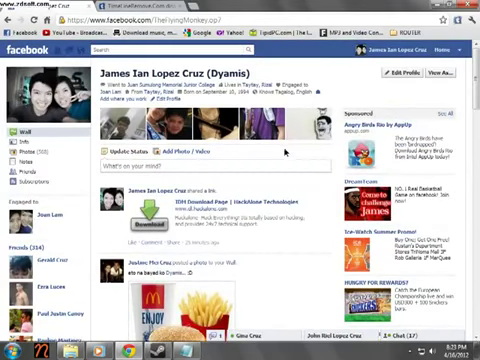
{"action": "left_click", "coordinate": [245, 165]}
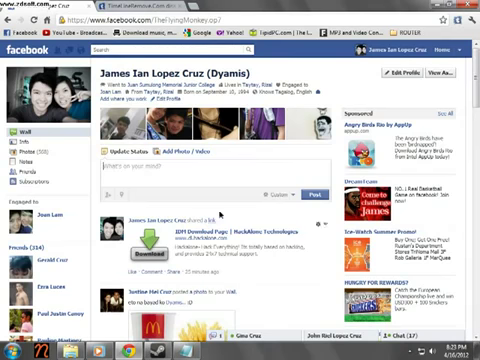
{"action": "left_click", "coordinate": [148, 293]}
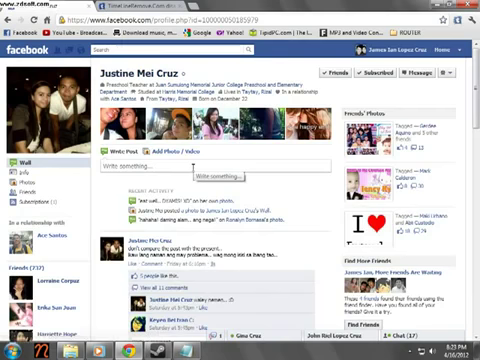
{"action": "scroll", "coordinate": [193, 168], "scroll_direction": "down", "scroll_amount": 2}
{"action": "scroll", "coordinate": [193, 168], "scroll_direction": "down", "scroll_amount": 2}
{"action": "scroll", "coordinate": [193, 168], "scroll_direction": "up", "scroll_amount": 5}
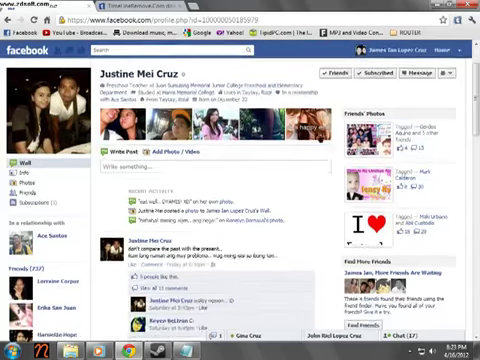
Leave the friend's classic-layout profile and return to the news feed via Home.
{"action": "left_click", "coordinate": [438, 50]}
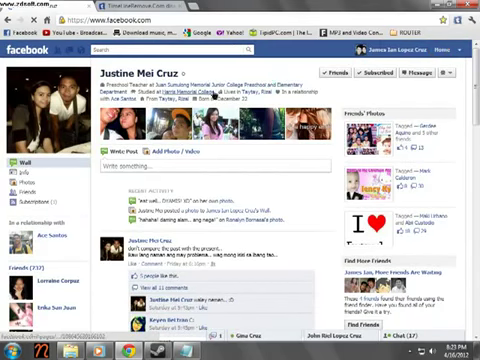